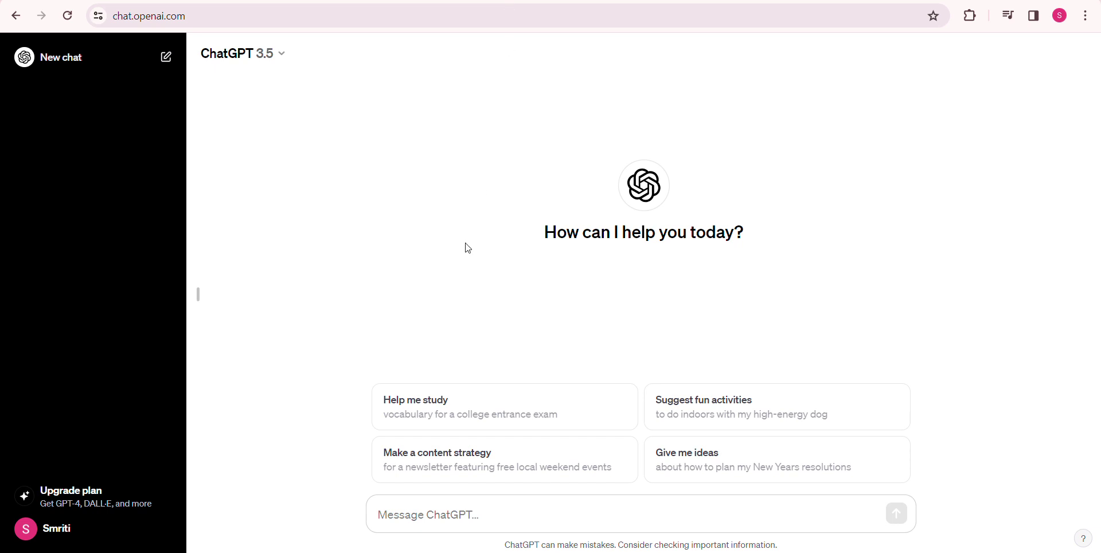
# Write the ChatGPT prompt 'give me a use case diagram how an atm works using PLANTUML format.'.
pyautogui.click(440, 516)
pyautogui.write('giv')
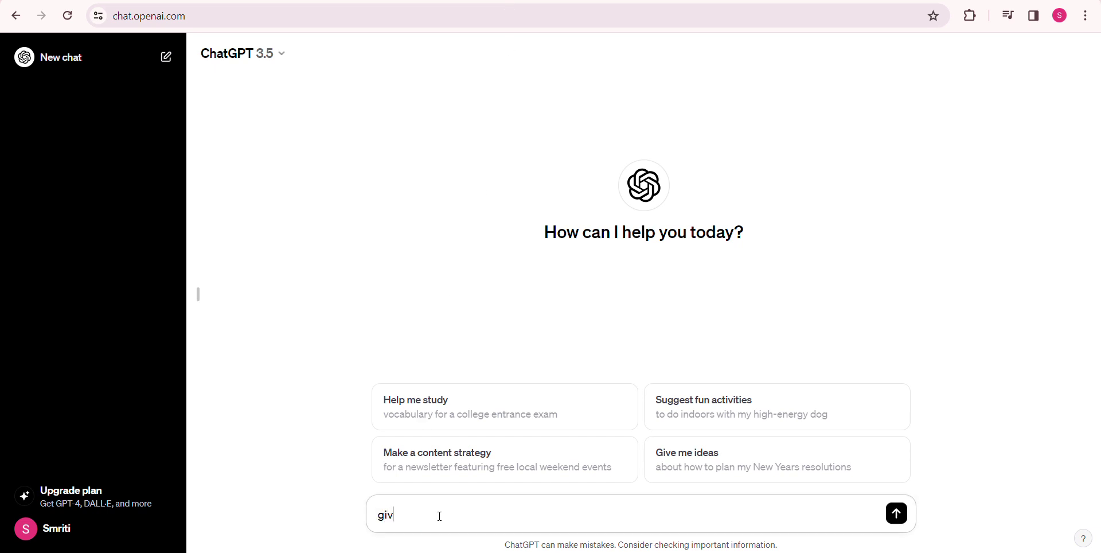
pyautogui.write('e me ')
pyautogui.write('a use cas')
pyautogui.write('e diagra')
pyautogui.write('m how a')
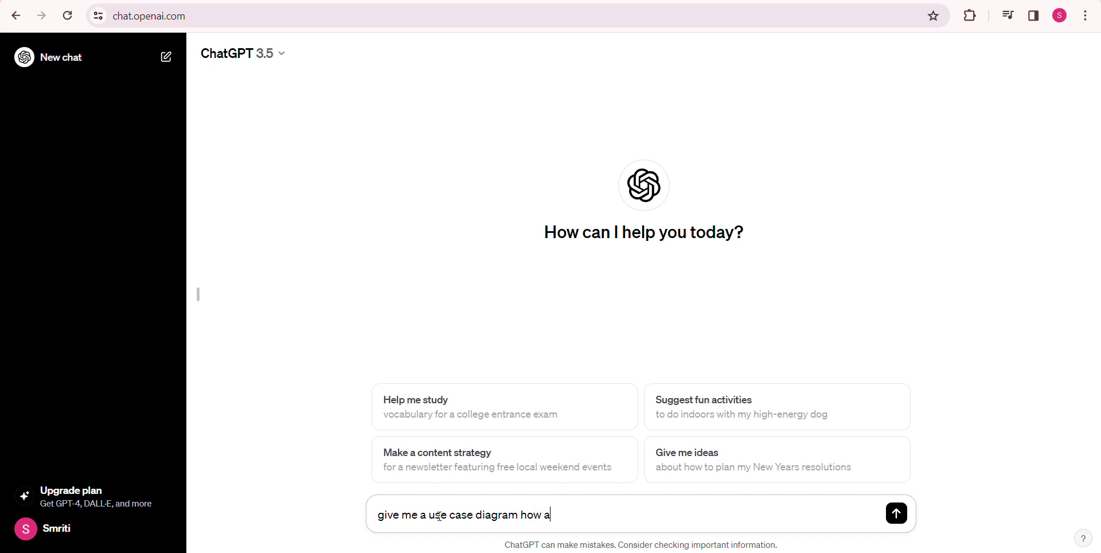
pyautogui.write('n atm w')
pyautogui.write('orks')
pyautogui.write(' using')
pyautogui.press('capslock')
pyautogui.write(' PLANT')
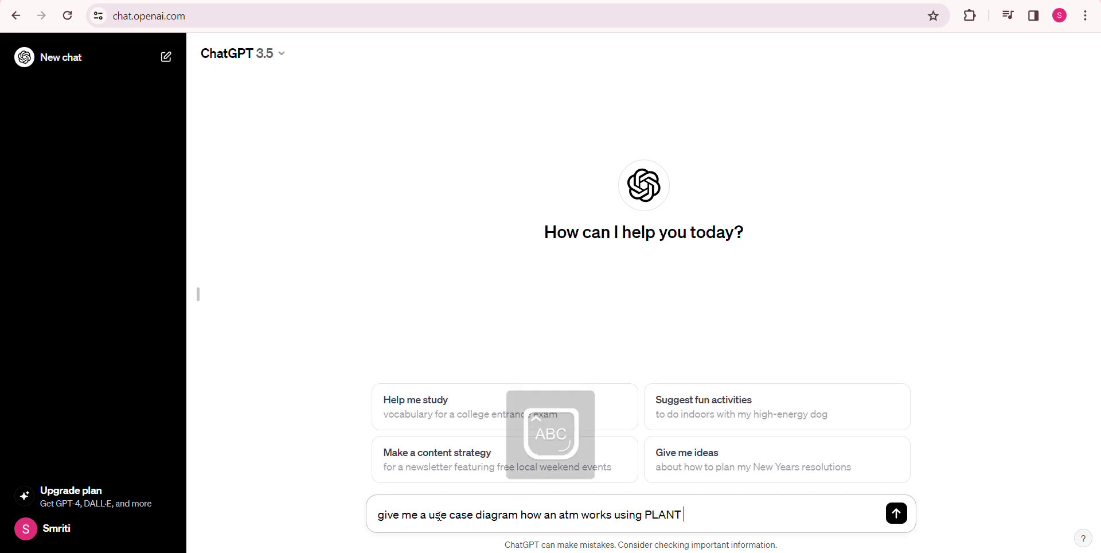
pyautogui.write('UML')
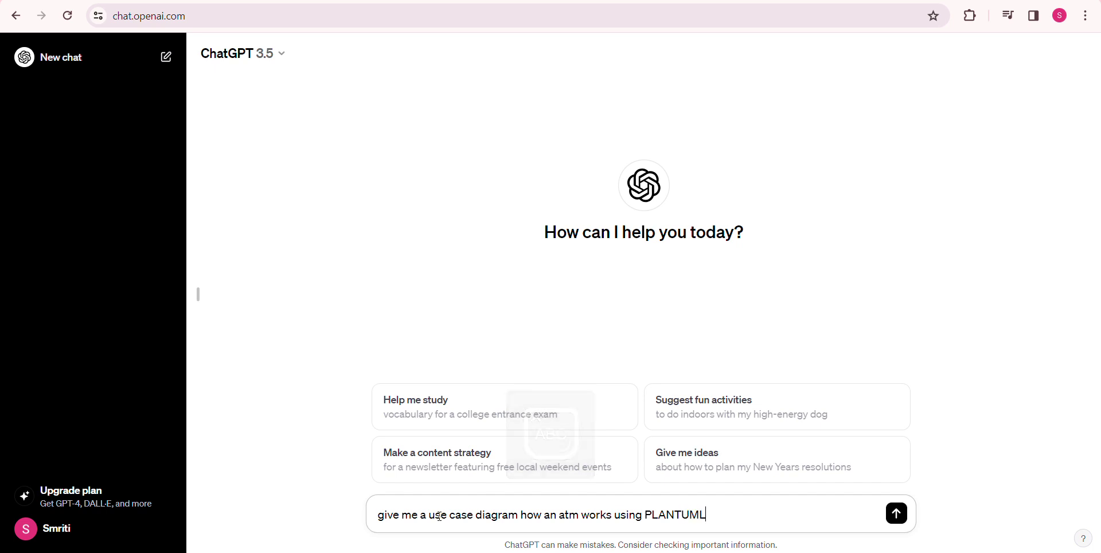
pyautogui.press('capslock')
pyautogui.write(' for')
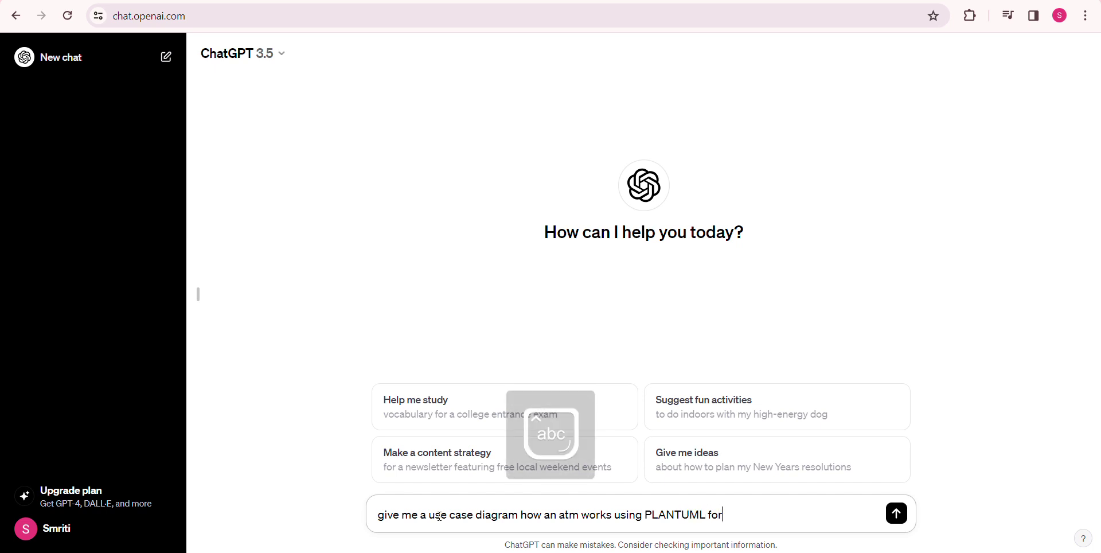
pyautogui.write('ms')
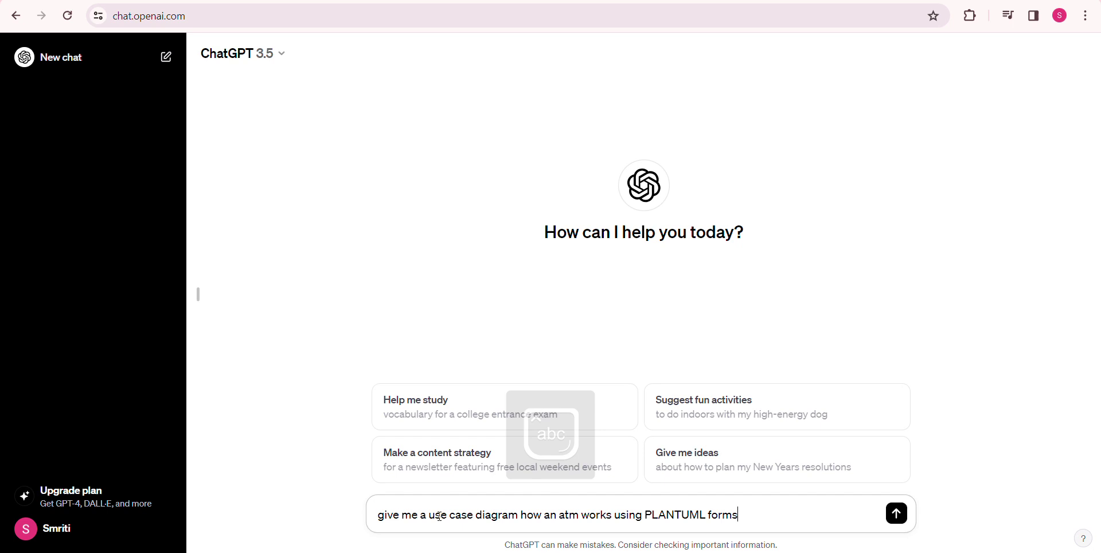
pyautogui.press('BackSpace')
pyautogui.write('at')
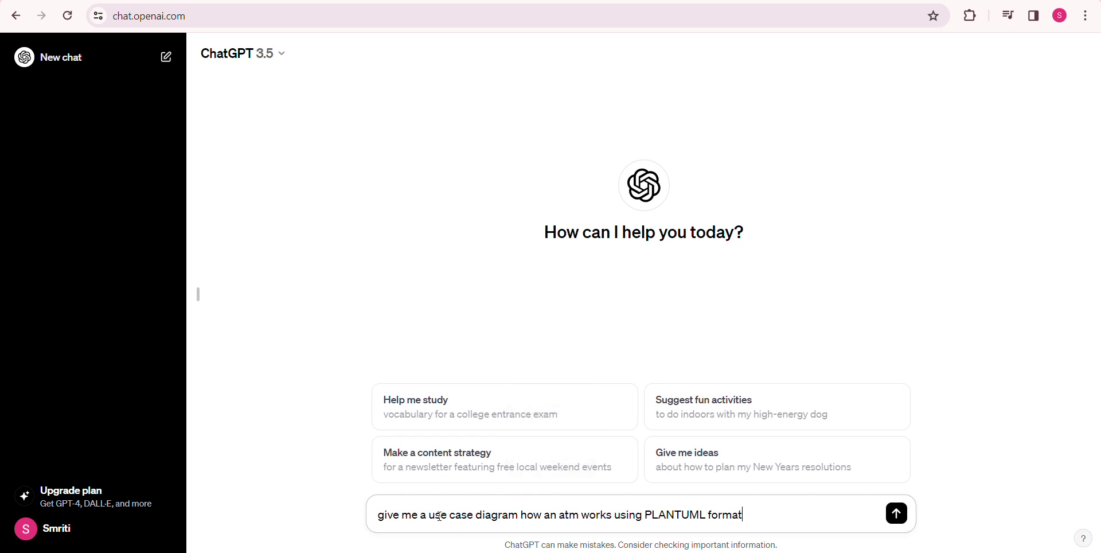
pyautogui.write('.')
# Send the ATM diagram request and wait for ChatGPT's PlantUML reply.
pyautogui.click(897, 513)
pyautogui.click(897, 514)
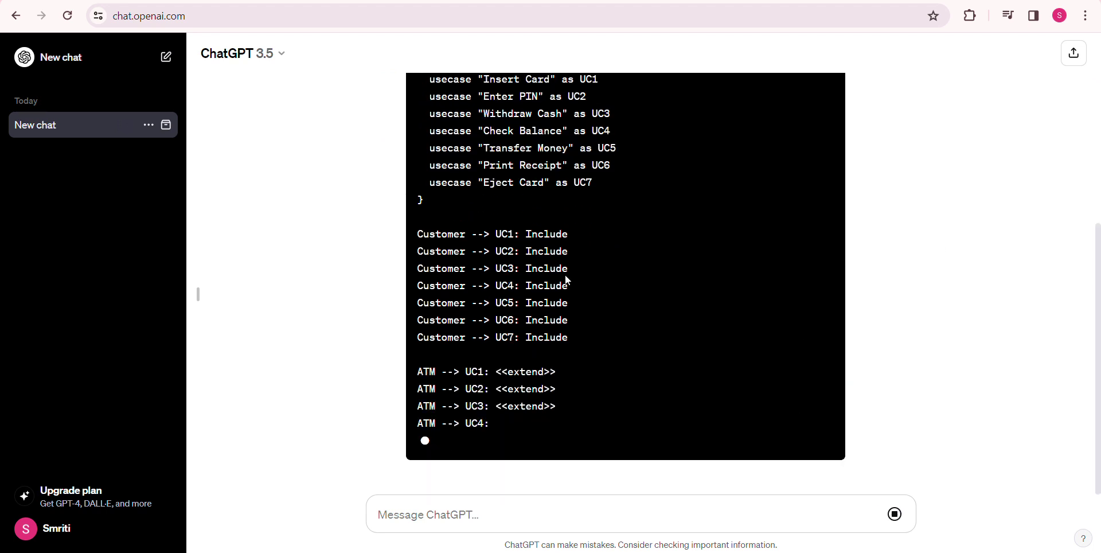
pyautogui.scroll(2, 565, 278)
pyautogui.scroll(-3, 565, 278)
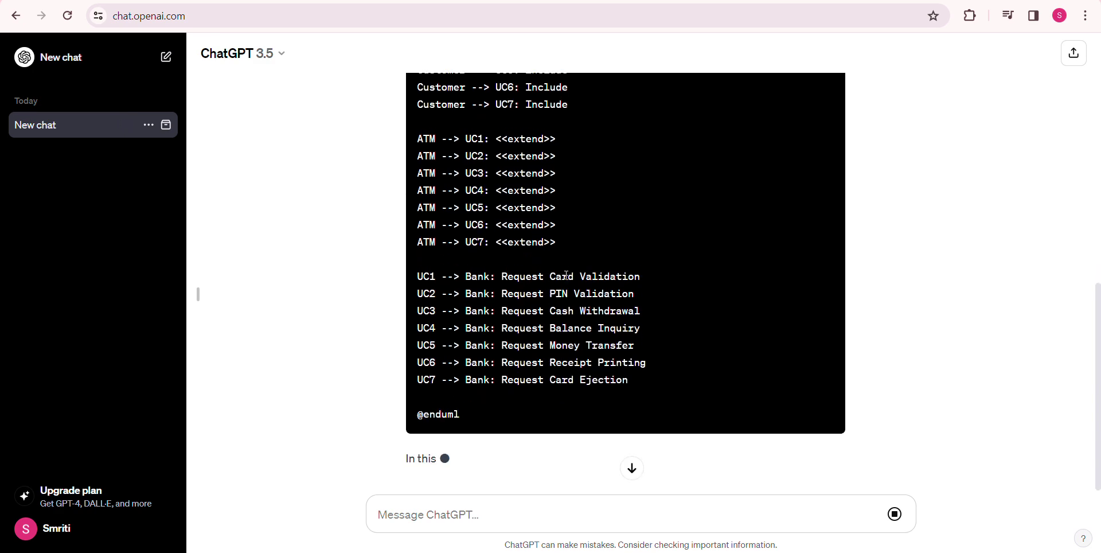
# Scroll to the PlantUML code block in the reply and copy the code.
pyautogui.scroll(10, 571, 280)
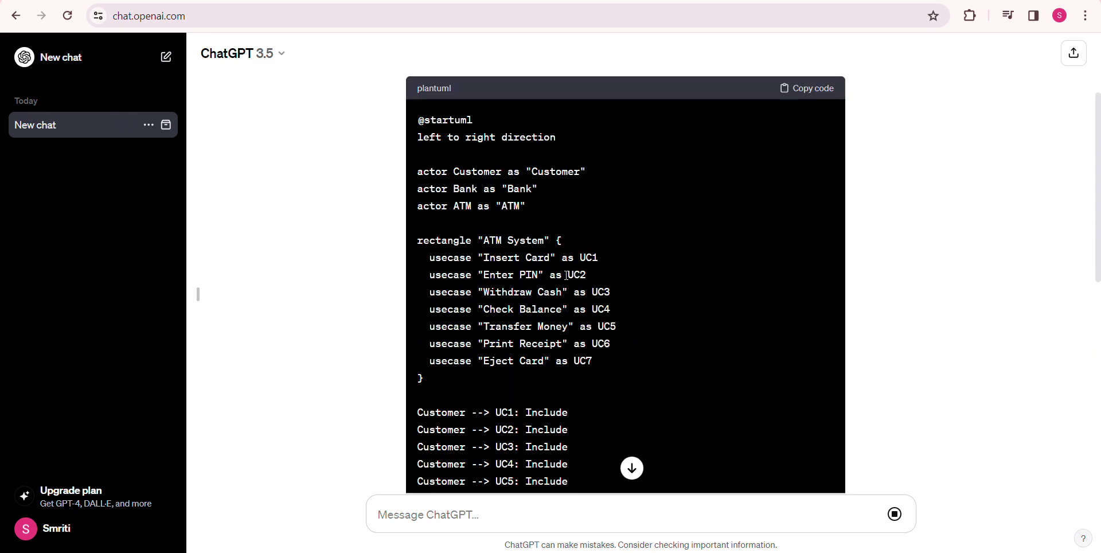
pyautogui.scroll(3, 565, 275)
pyautogui.scroll(-13, 565, 274)
pyautogui.scroll(-2, 565, 274)
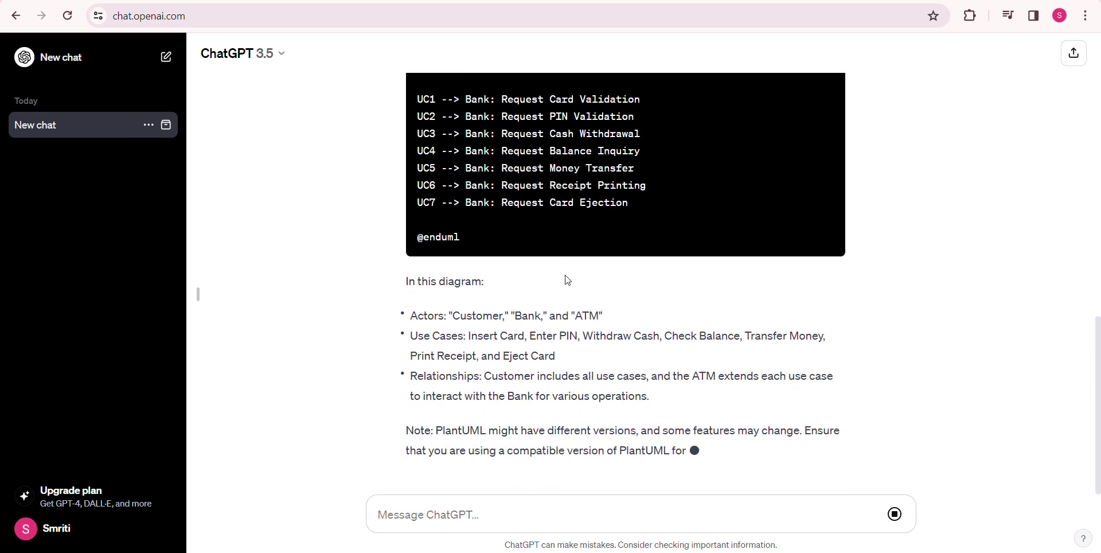
pyautogui.scroll(4, 567, 279)
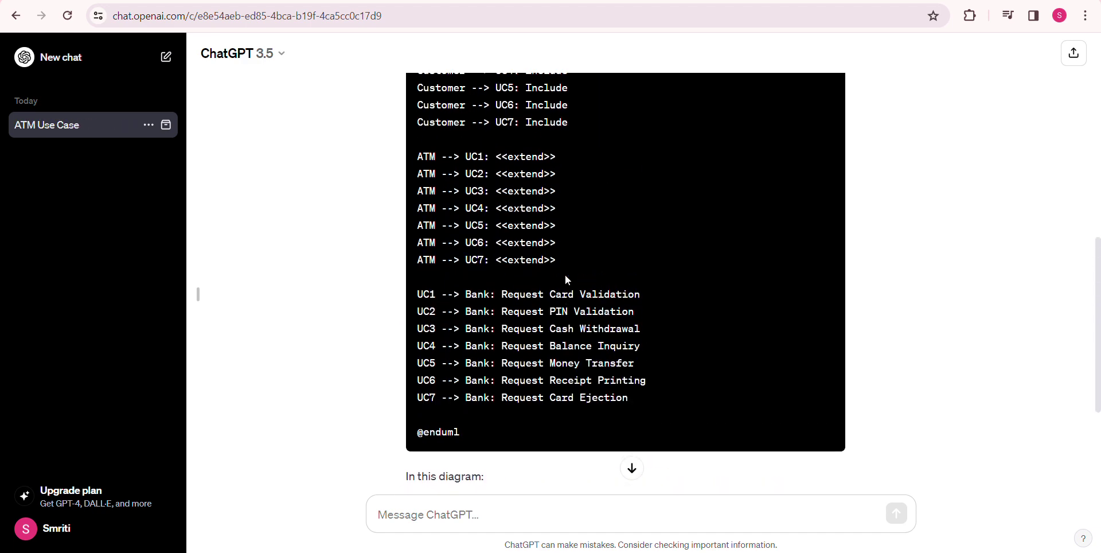
pyautogui.scroll(4, 567, 279)
pyautogui.scroll(2, 567, 278)
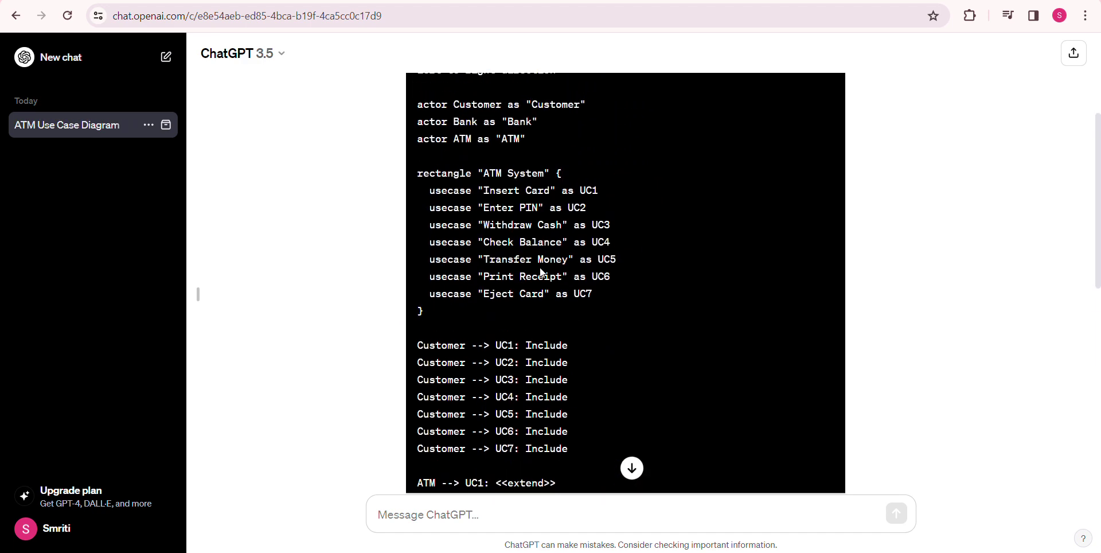
pyautogui.scroll(4, 539, 267)
pyautogui.scroll(-1, 539, 267)
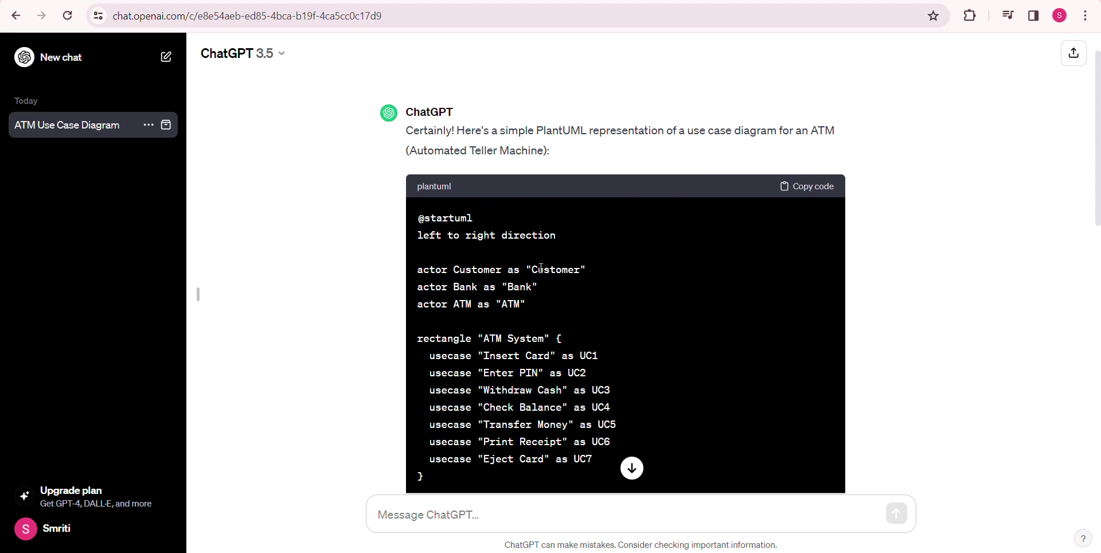
pyautogui.click(817, 193)
# Load draw.io in a new Chrome tab, correcting the mistyped address.
pyautogui.hotkey('ctrl', 't')
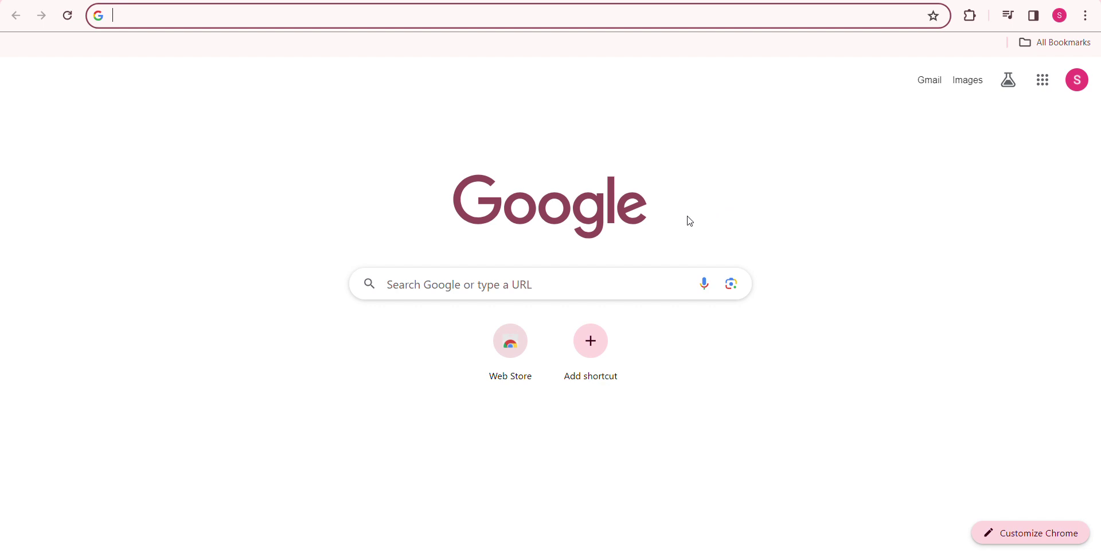
pyautogui.write('f')
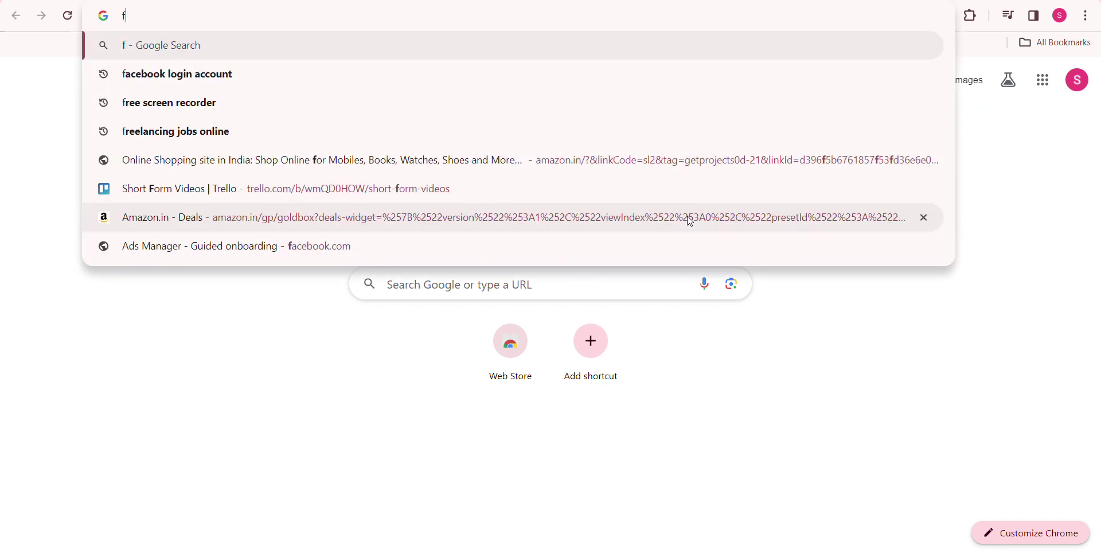
pyautogui.write('draw.')
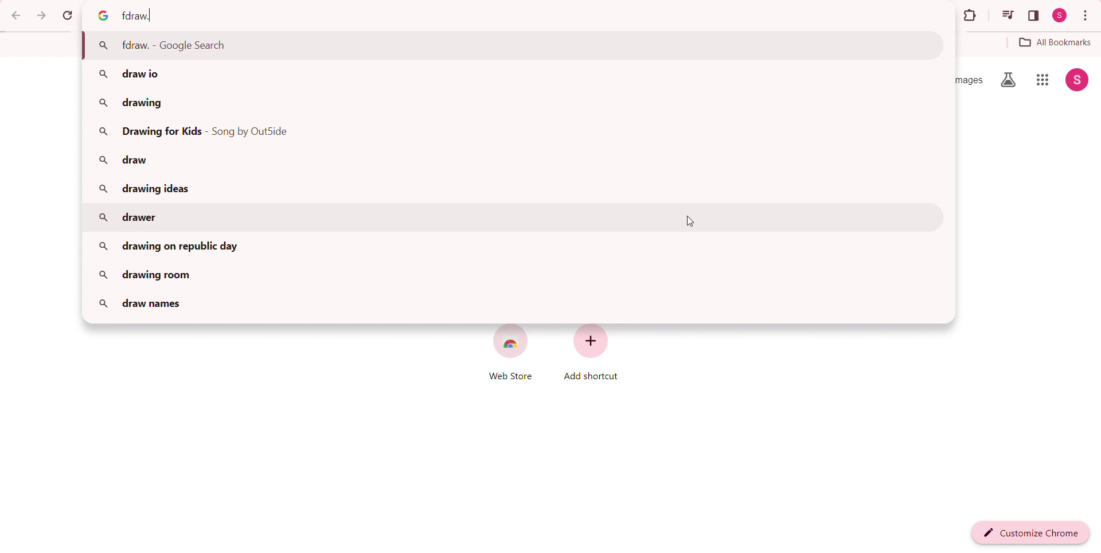
pyautogui.write('io')
pyautogui.press('BackSpace')
pyautogui.press('BackSpace')
pyautogui.press('BackSpace')
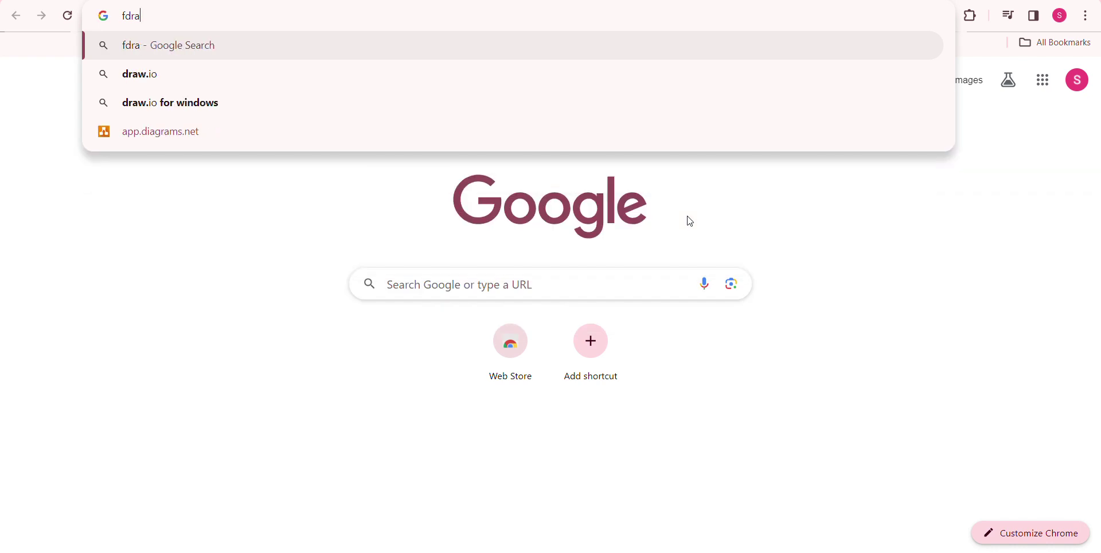
pyautogui.press('BackSpace')
pyautogui.press('BackSpace')
pyautogui.press('BackSpace')
pyautogui.press('BackSpace')
pyautogui.write('dr')
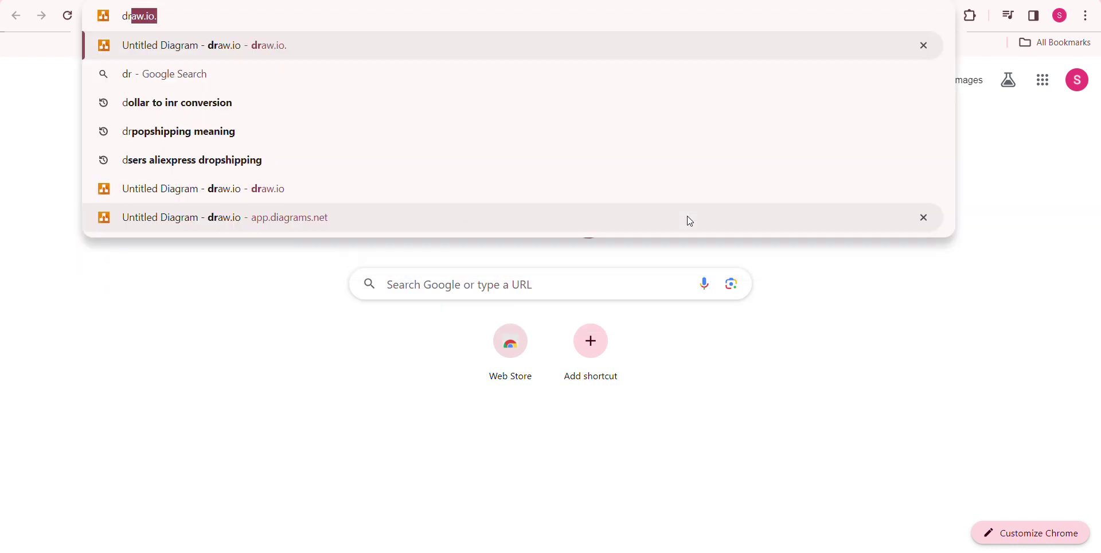
pyautogui.write('aw.io')
pyautogui.press('Return')
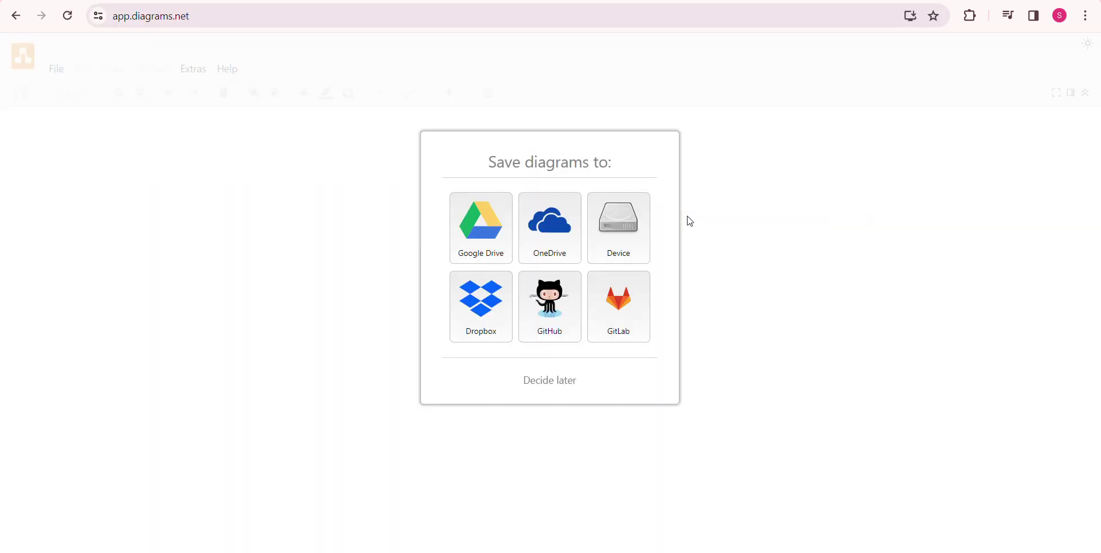
# Defer the storage choice with 'Decide later' and open the Arrange menu to find PlantUML insertion.
pyautogui.click(561, 383)
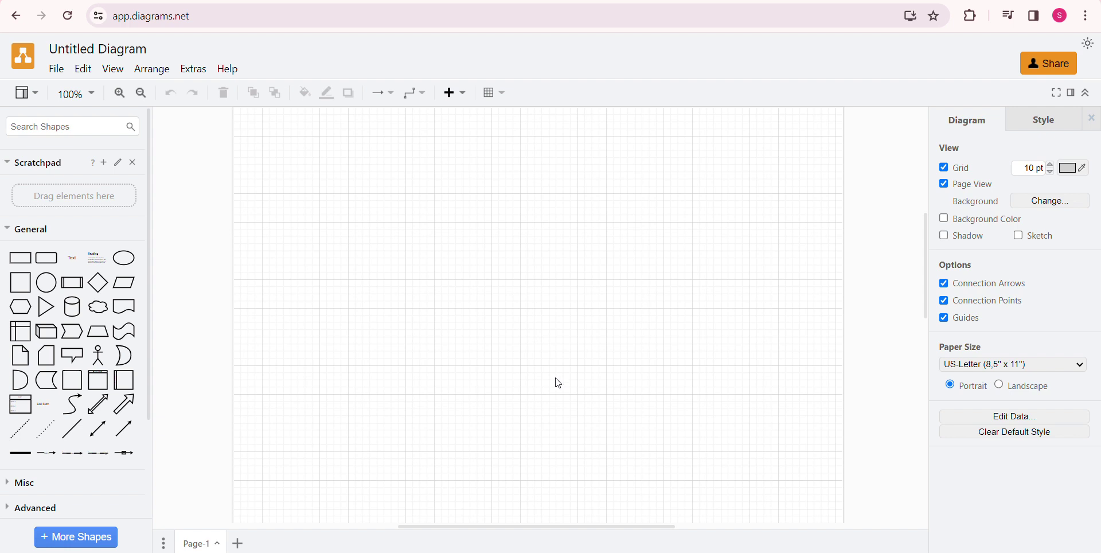
pyautogui.click(153, 70)
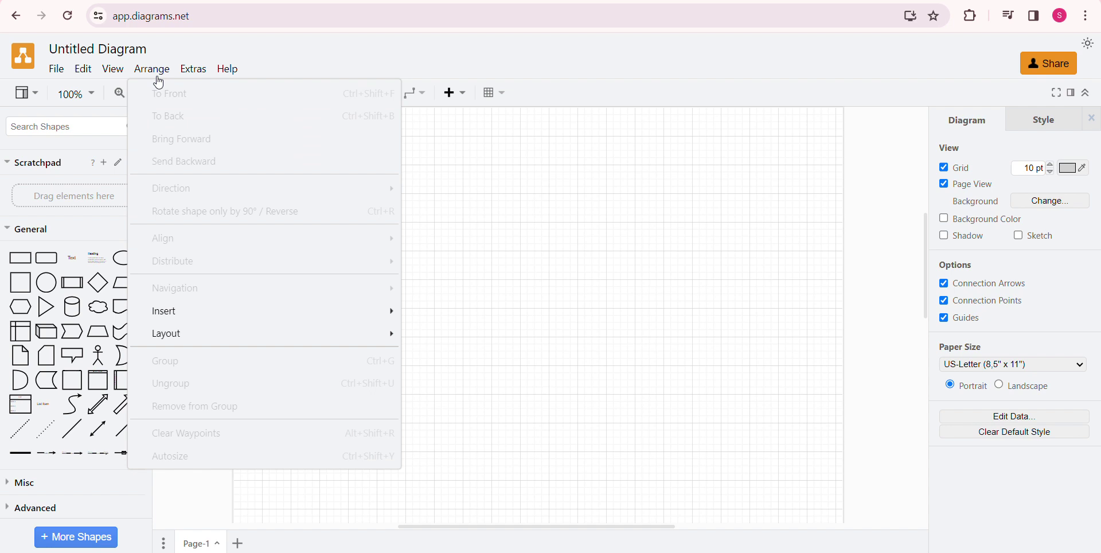
pyautogui.moveTo(164, 311)
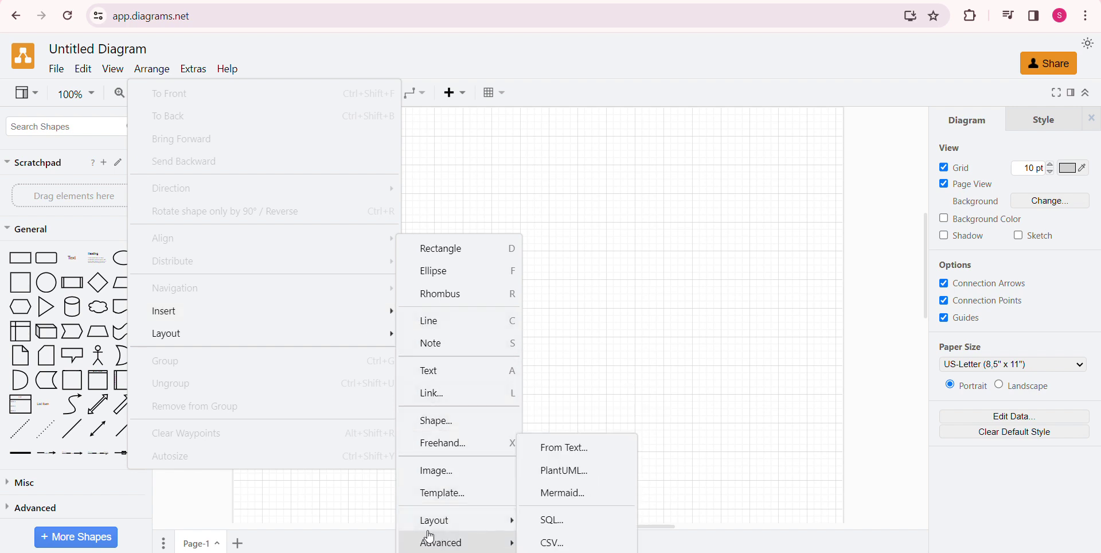
pyautogui.moveTo(440, 543)
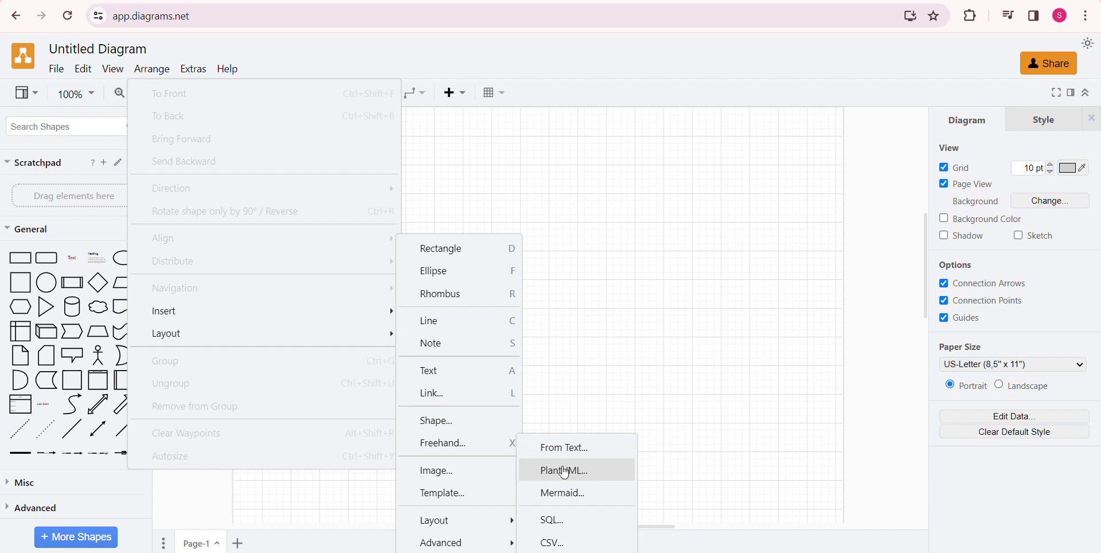
# Replace the sample PlantUML script with the copied ATM code and insert it on the canvas.
pyautogui.click(565, 472)
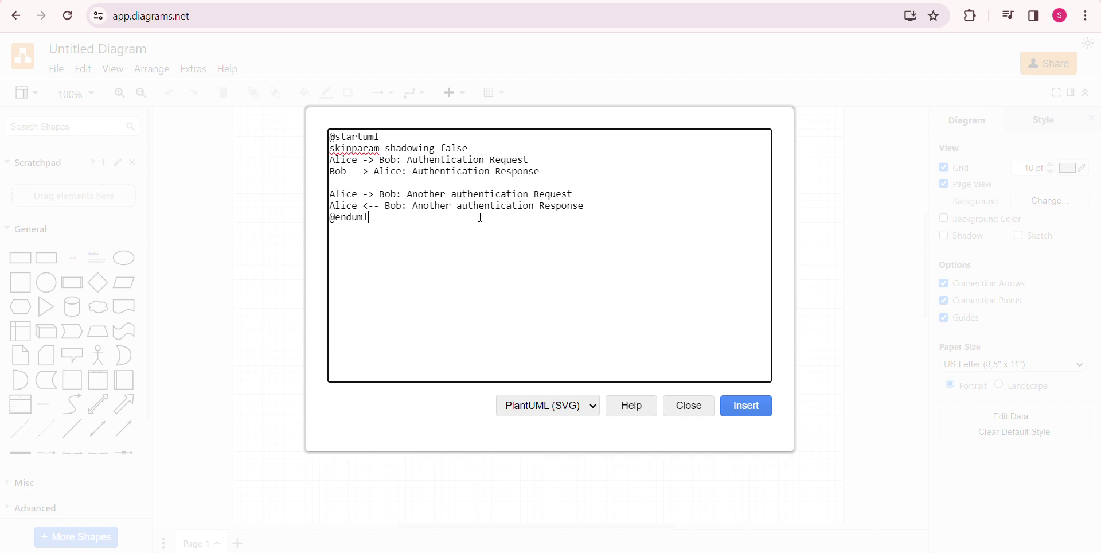
pyautogui.hotkey('ctrl', 'a')
pyautogui.hotkey('ctrl', 'v')
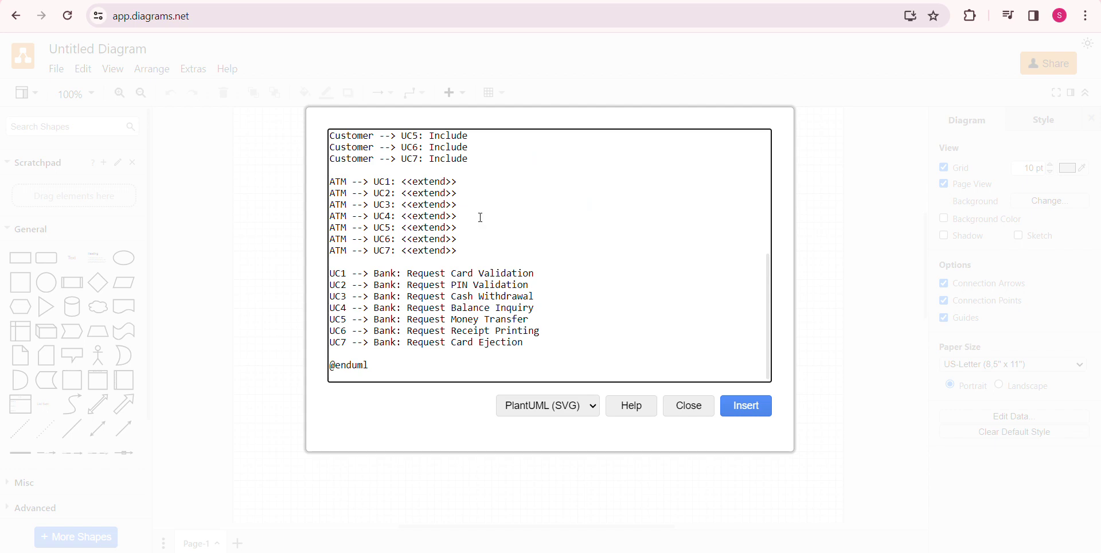
pyautogui.click(751, 408)
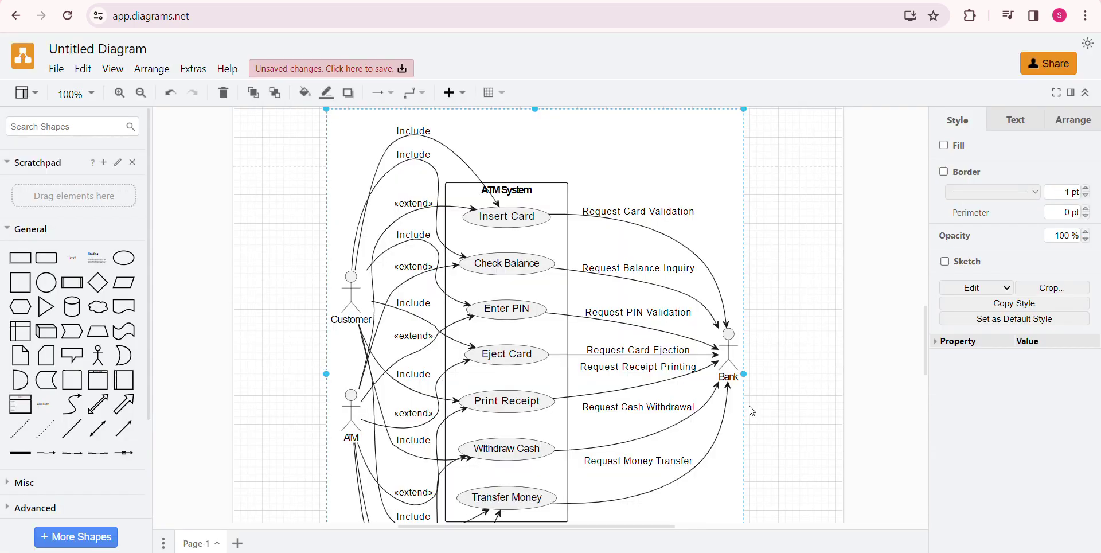
pyautogui.moveTo(695, 366)
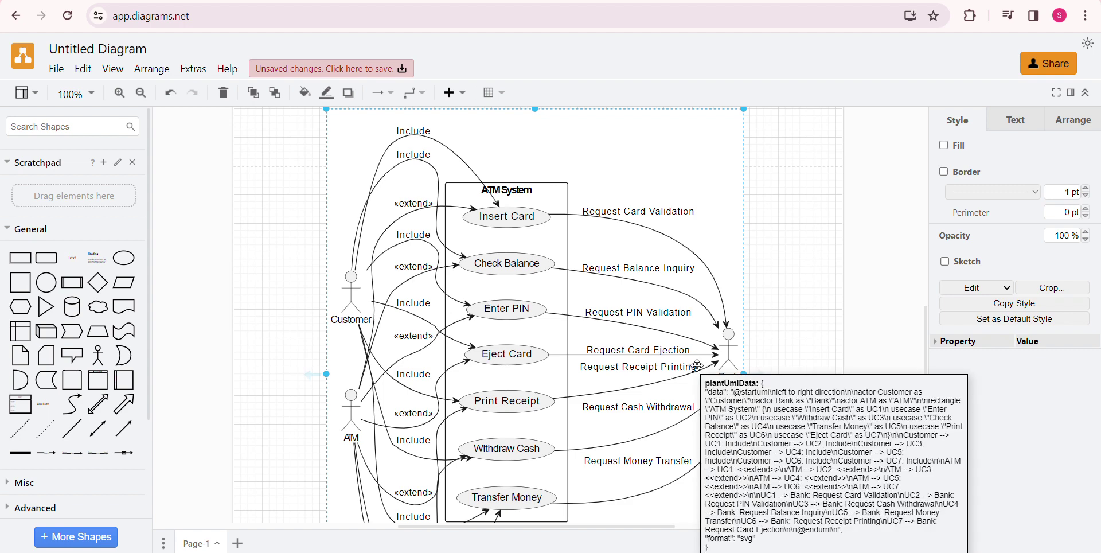
# Review the rendered diagram's Customer, ATM and Bank actors and seven use cases, then open the File menu.
pyautogui.scroll(-3, 636, 354)
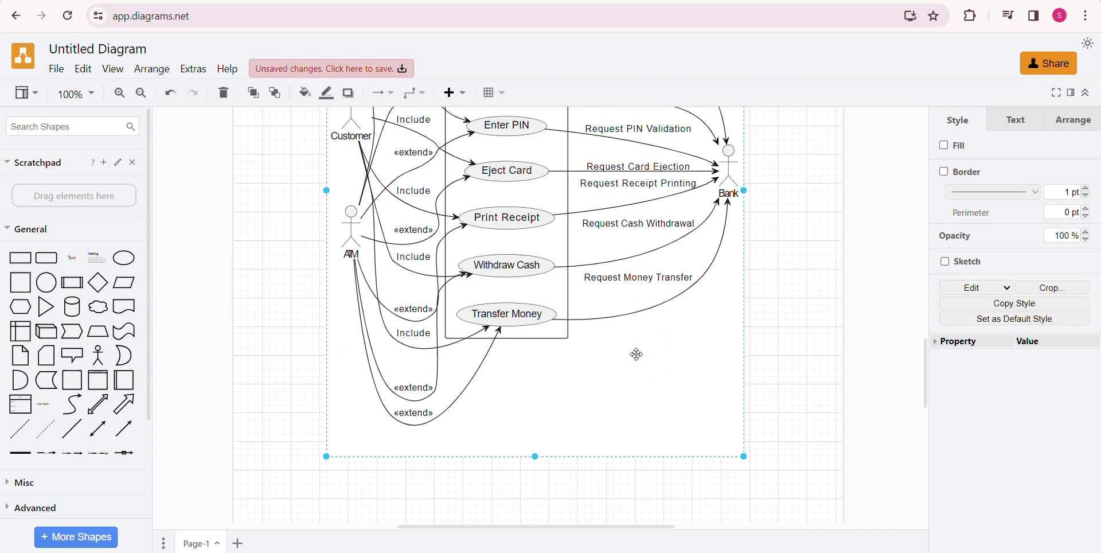
pyautogui.scroll(-2, 637, 354)
pyautogui.scroll(5, 637, 353)
pyautogui.scroll(1, 637, 354)
pyautogui.scroll(-3, 637, 353)
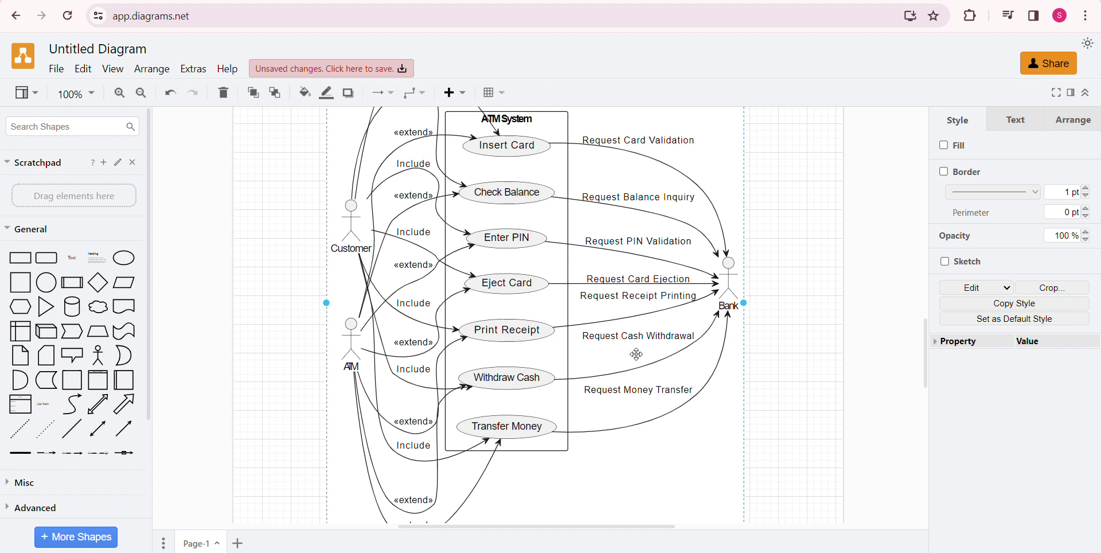
pyautogui.click(57, 70)
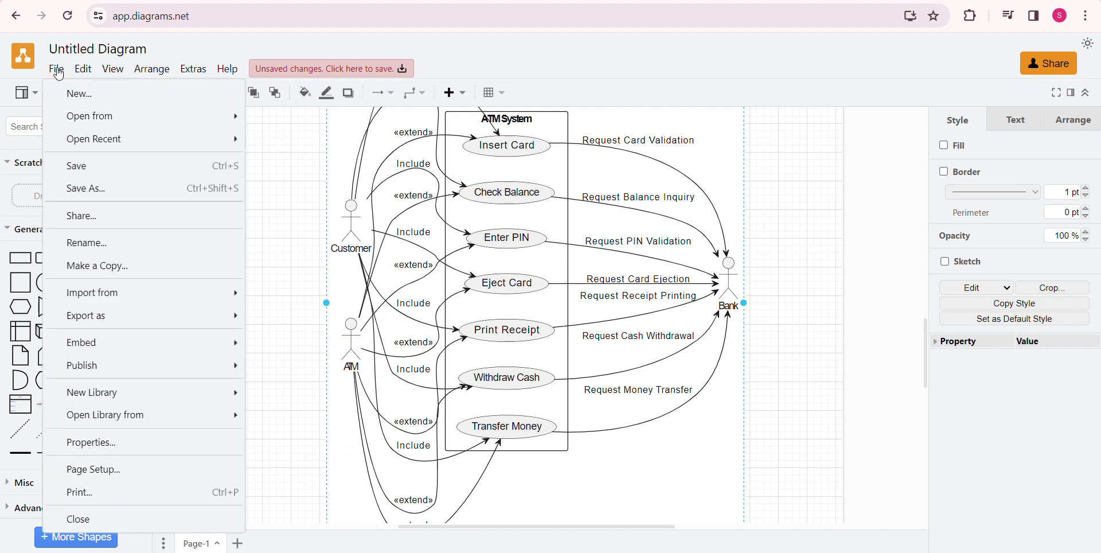